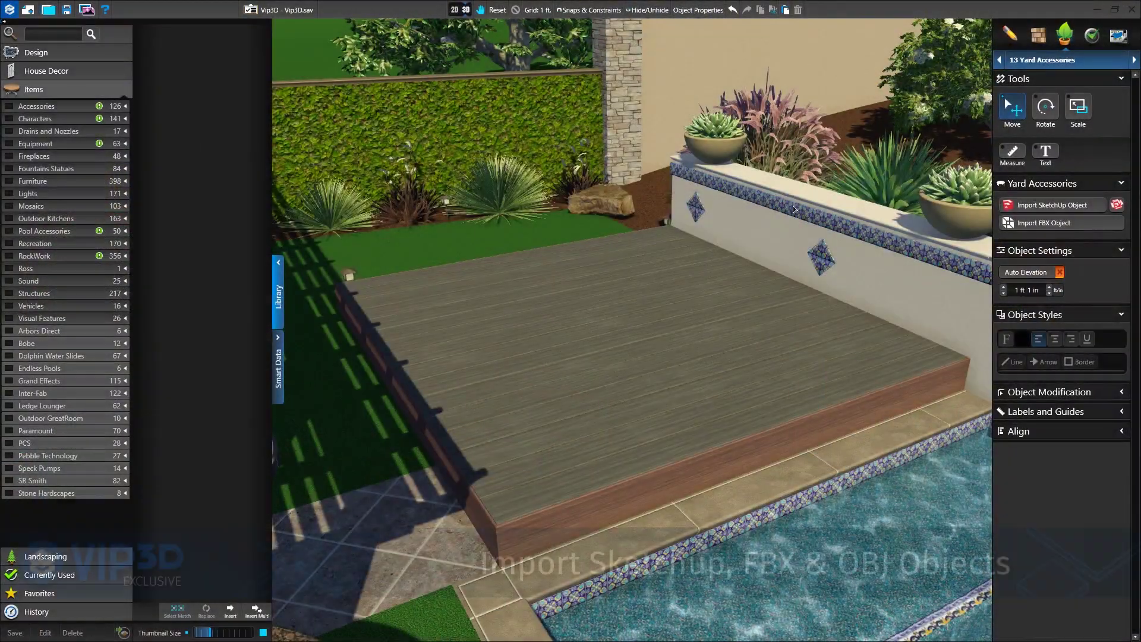
# - Import pod+seat.skp and place the egg-shaped loveseat pod on the wooden deck
pyautogui.click(1047, 208)
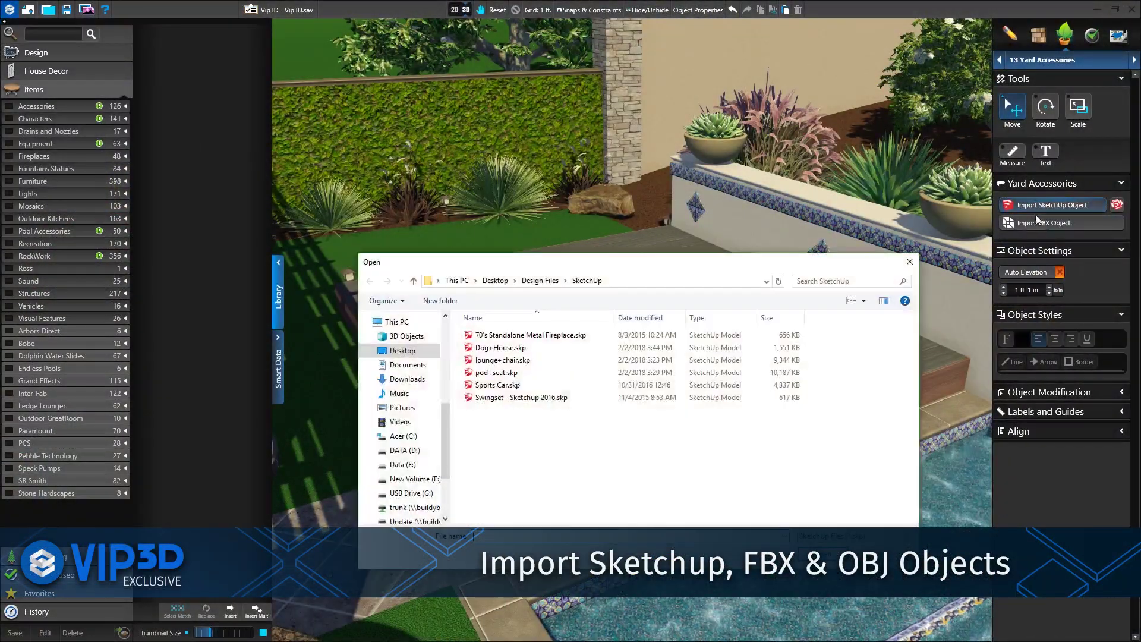
pyautogui.doubleClick(511, 372)
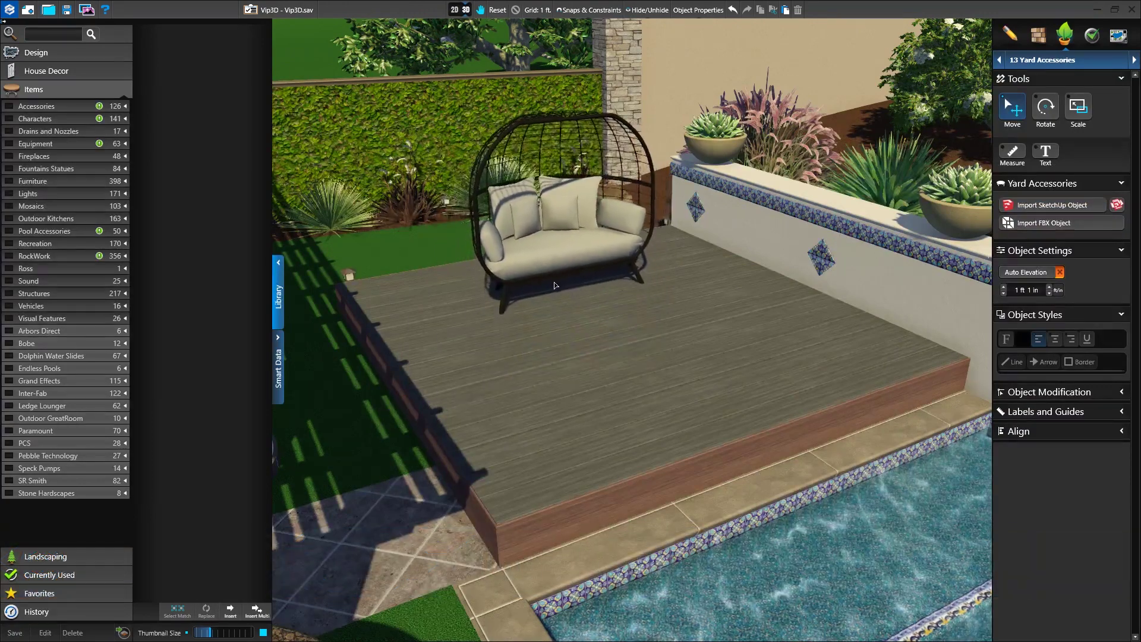
pyautogui.click(559, 309)
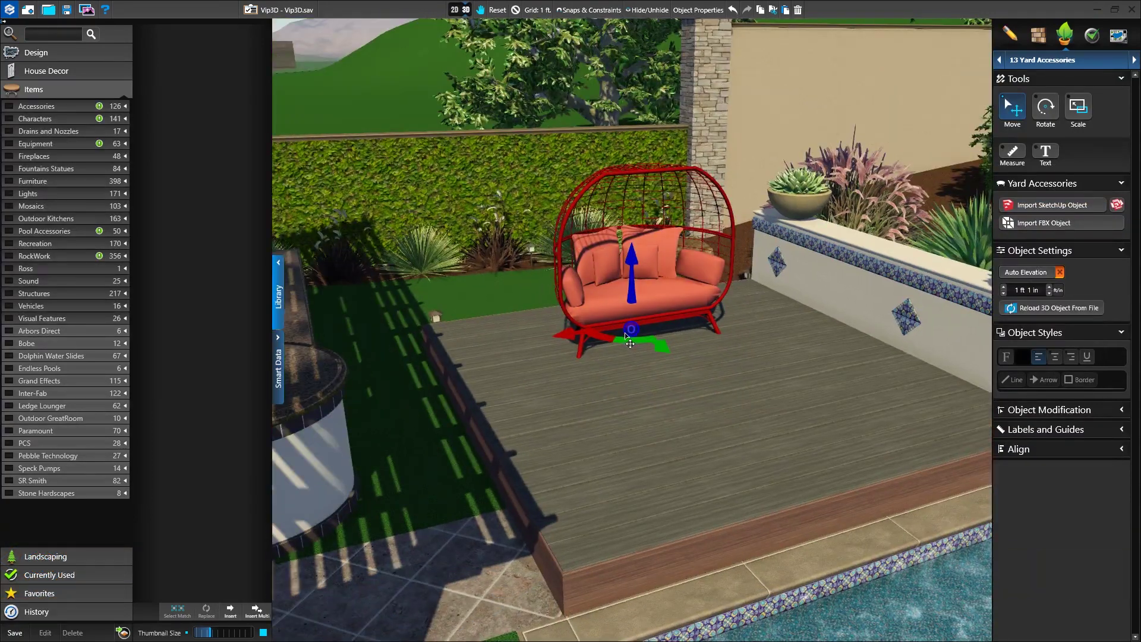
pyautogui.scroll(2, 771, 383)
pyautogui.scroll(3, 771, 383)
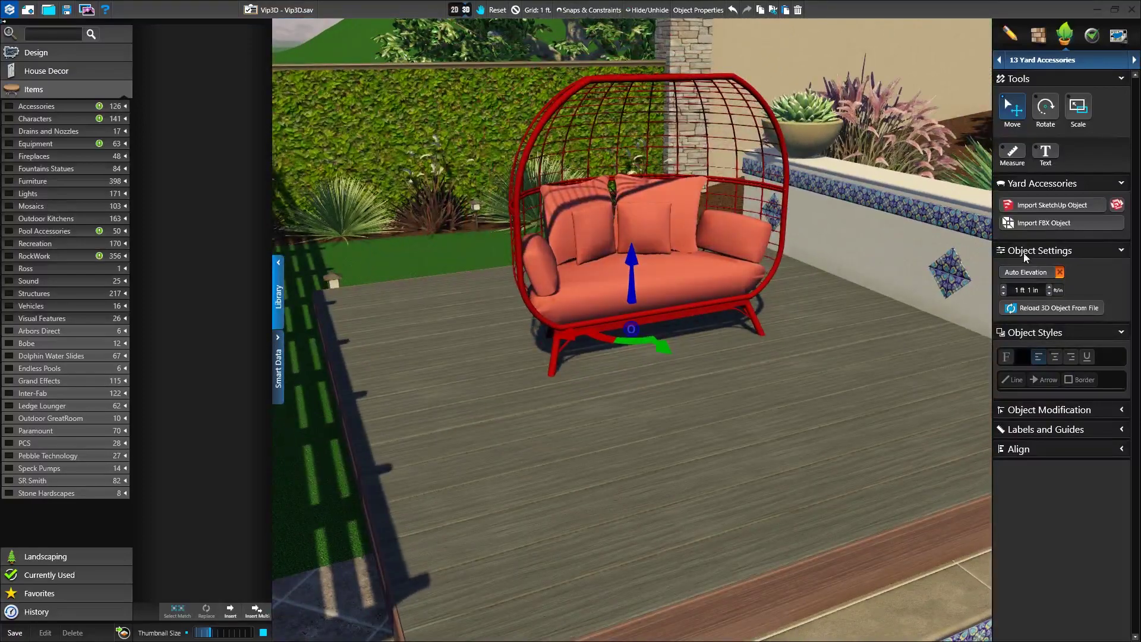
pyautogui.click(1116, 204)
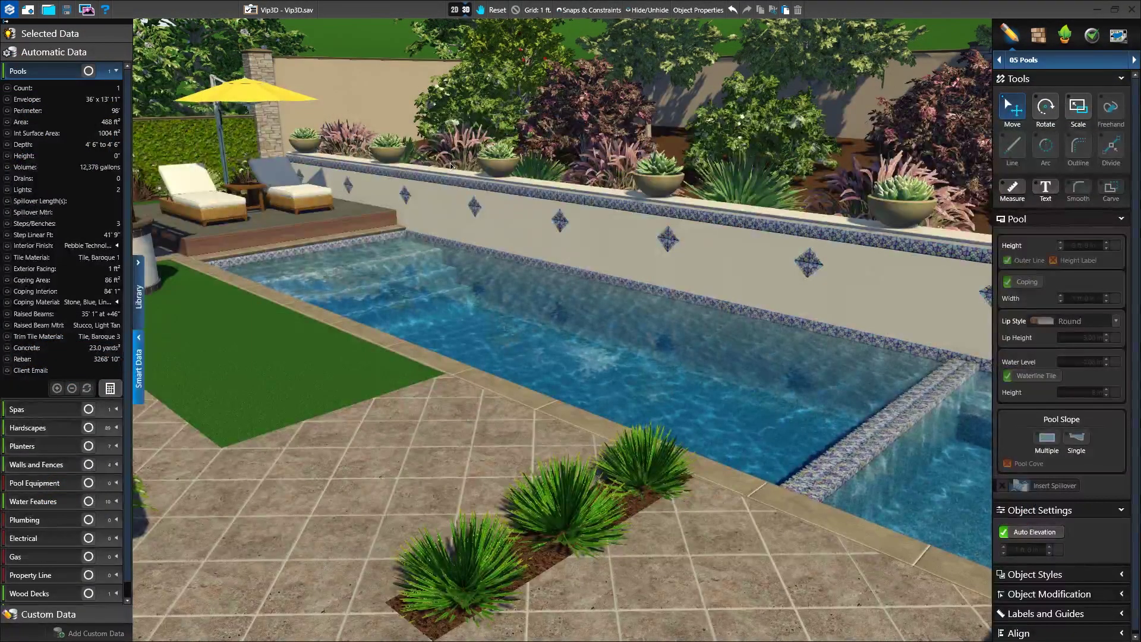
pyautogui.moveTo(99, 170)
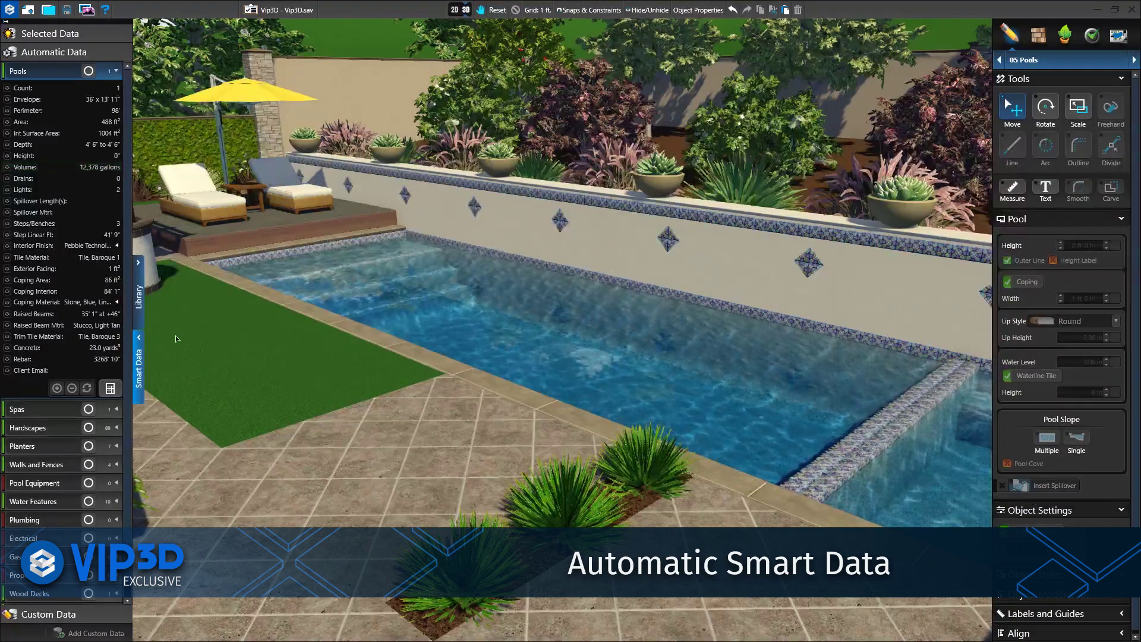
pyautogui.moveTo(83, 352)
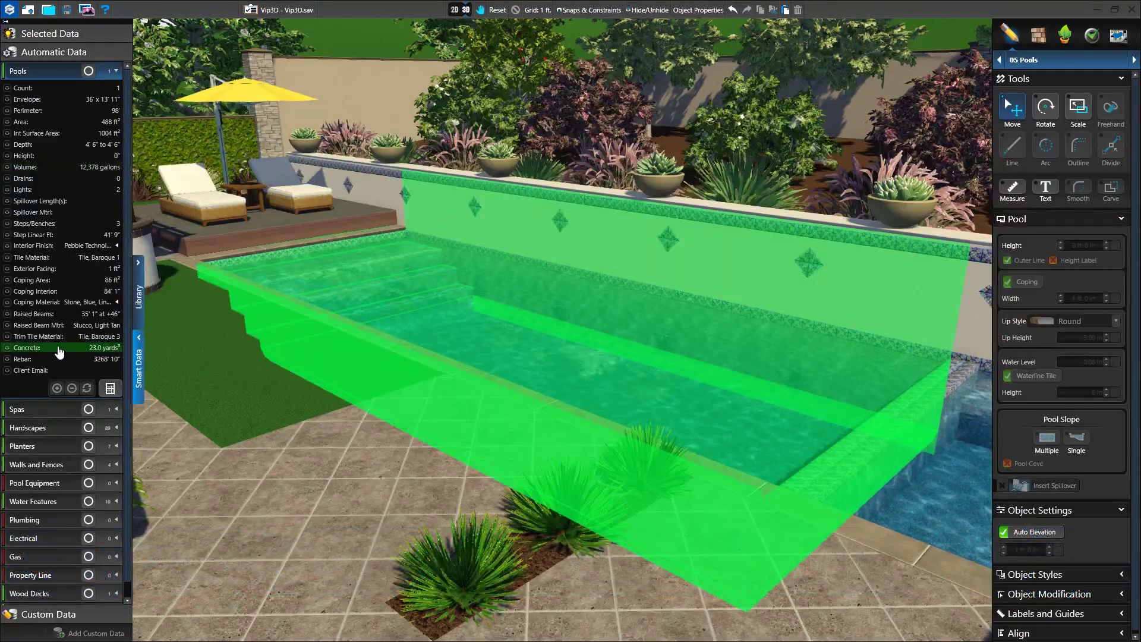
pyautogui.moveTo(51, 360)
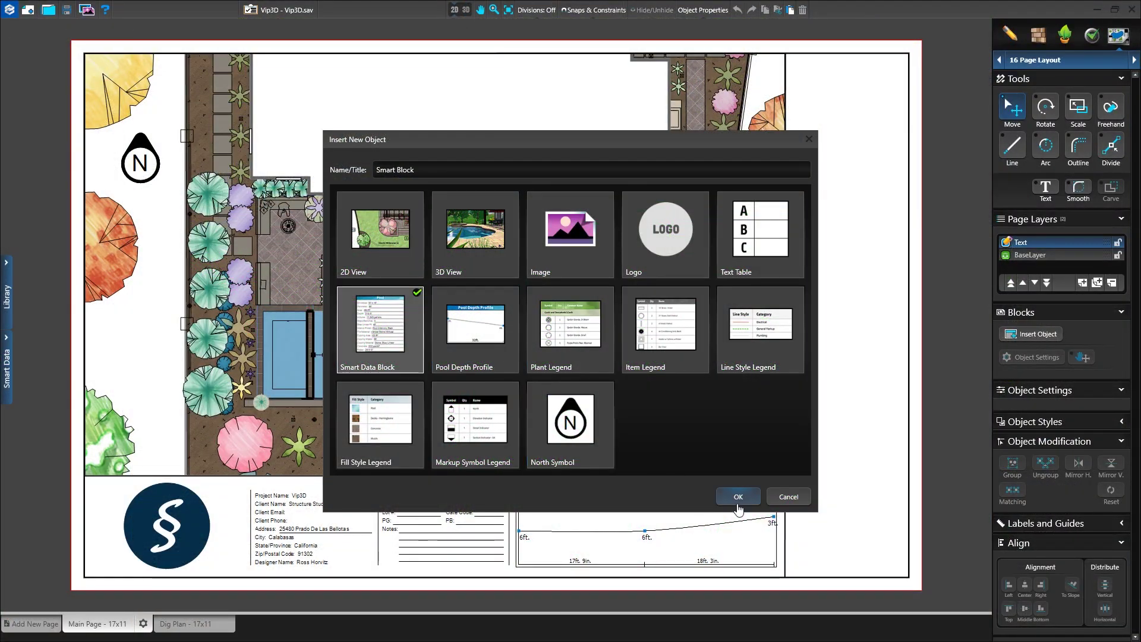
# - Insert a Smart Data Block with default settings as a quantities table at the page's right edge
pyautogui.click(737, 502)
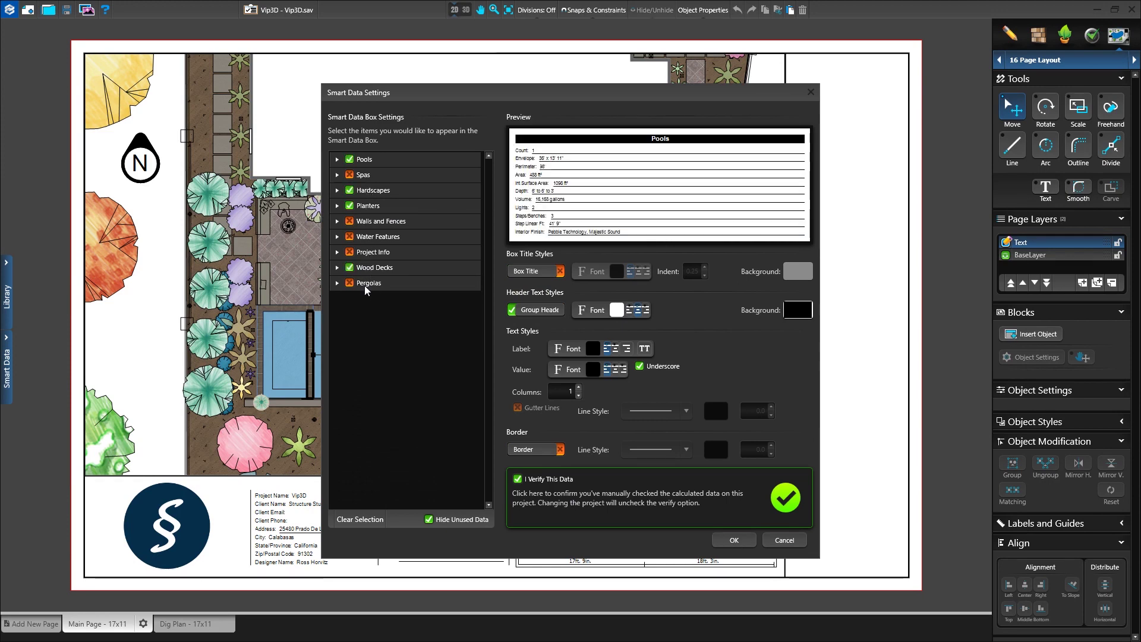
pyautogui.click(733, 541)
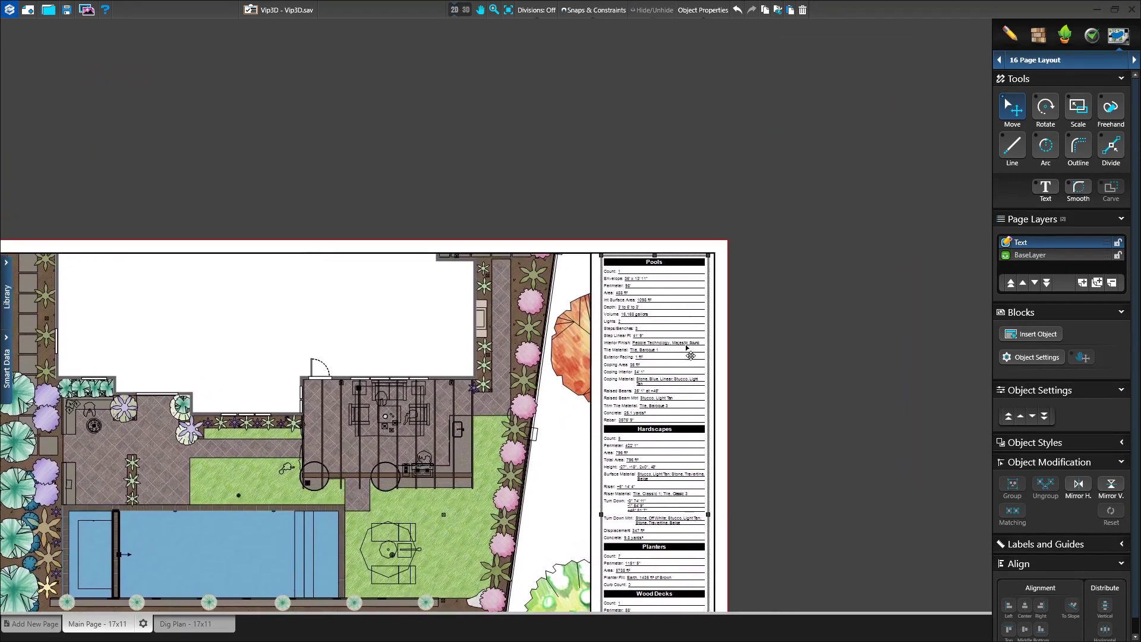
pyautogui.scroll(5, 666, 371)
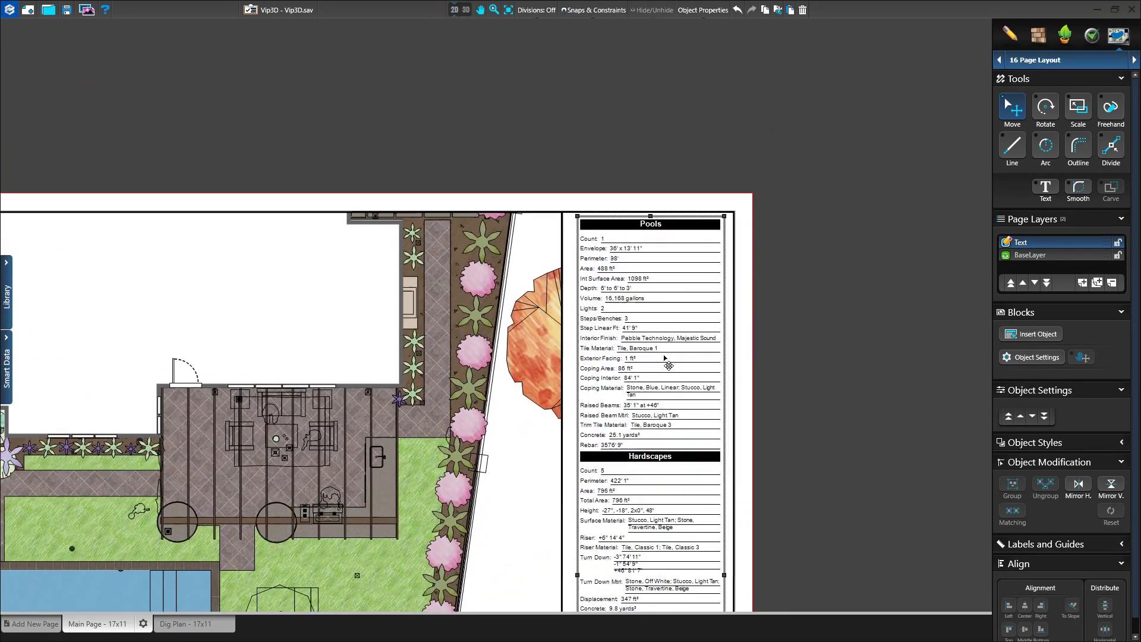
pyautogui.scroll(2, 665, 359)
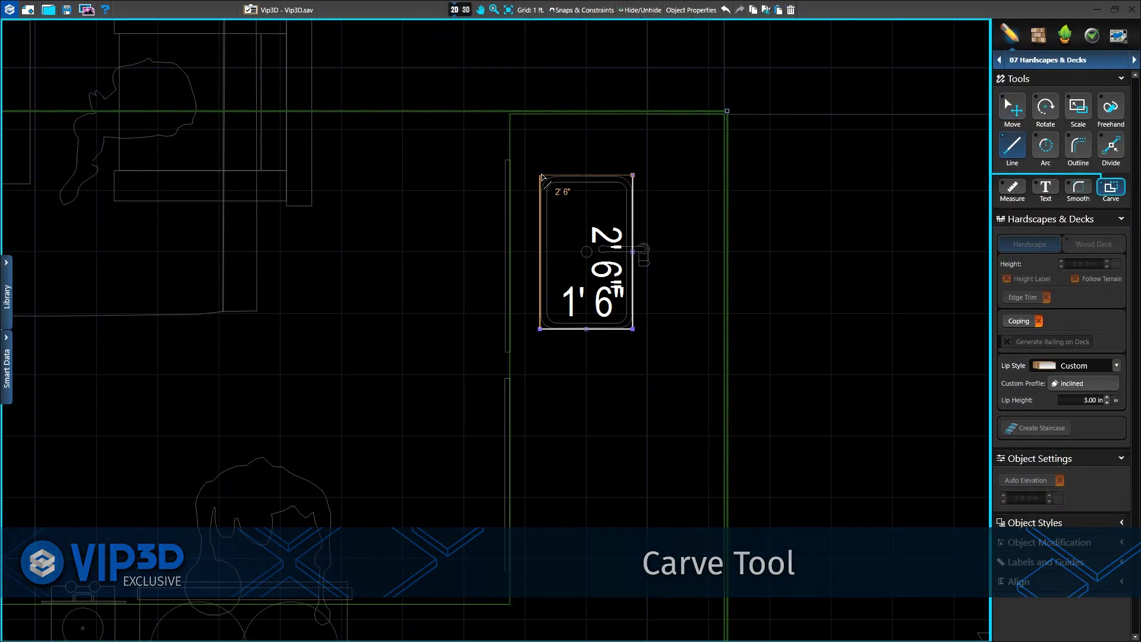
# - Finish the 2 ft 6 in by 1 ft 6 in sink cutout and view the countertop in 3D
pyautogui.click(542, 177)
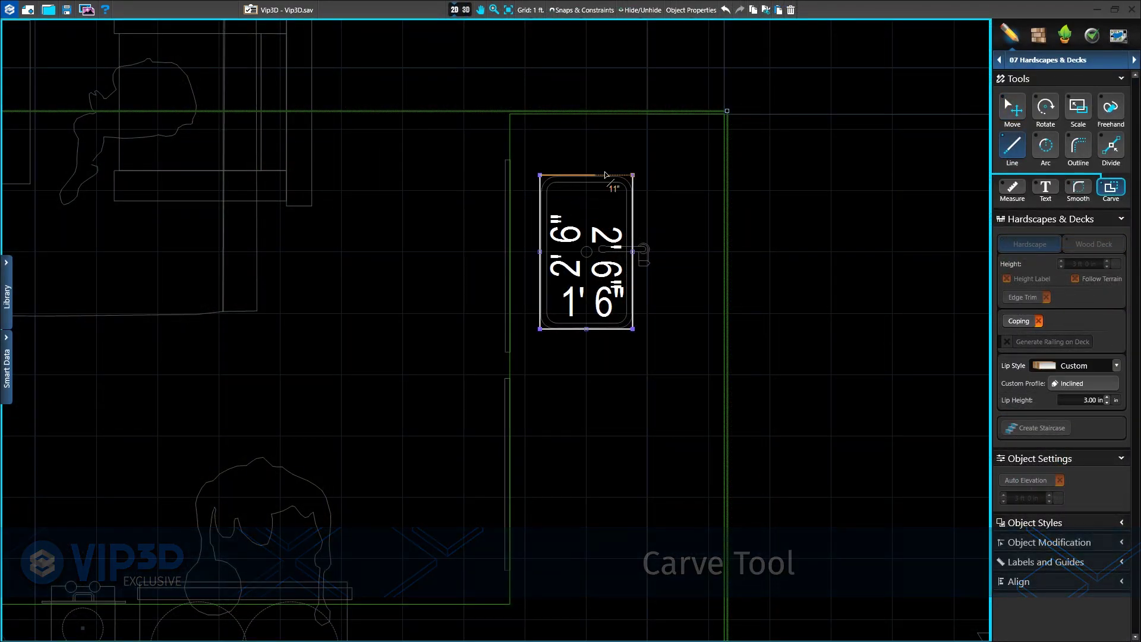
pyautogui.click(465, 9)
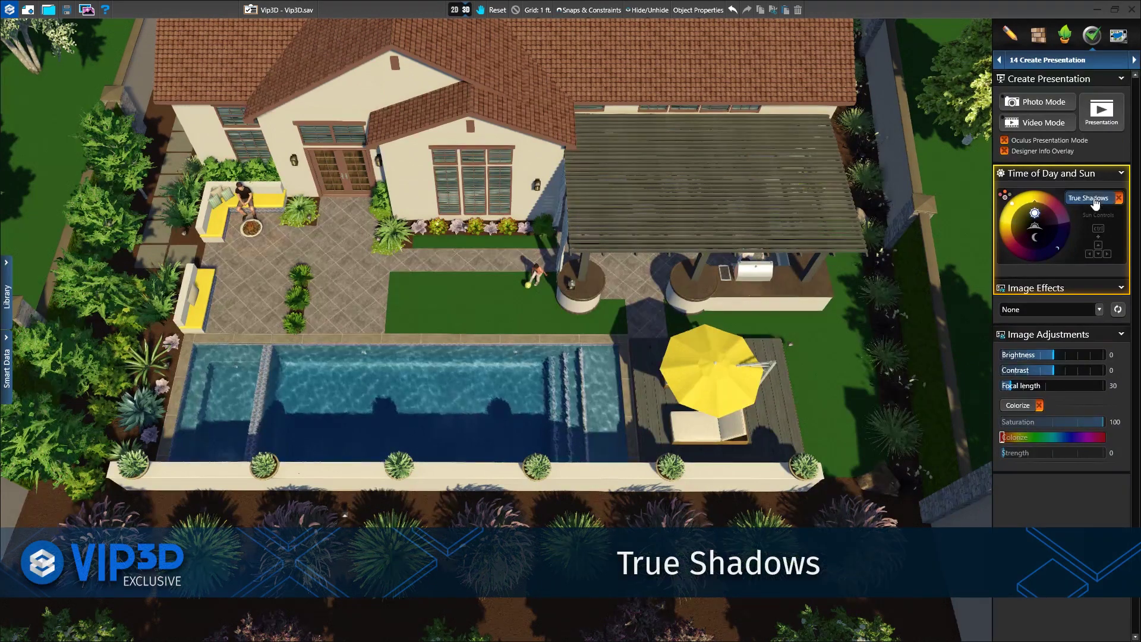
# - Turn on True Shadows, set the month to 07 (July) and advance the sun into evening
pyautogui.click(1095, 200)
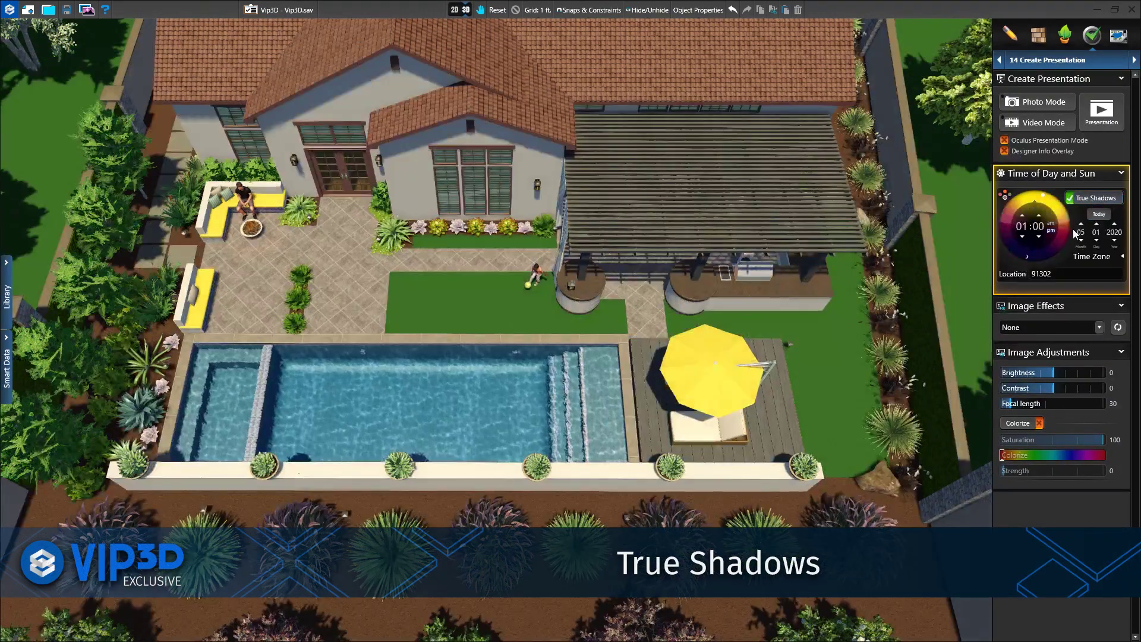
pyautogui.click(1080, 224)
pyautogui.click(1080, 224)
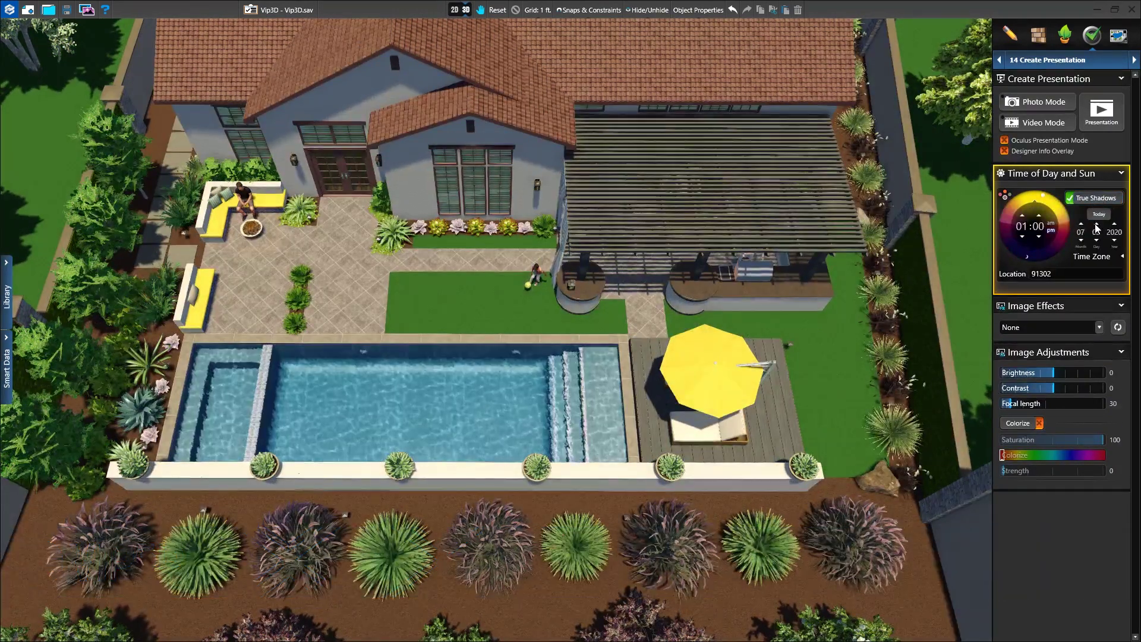
pyautogui.click(1023, 216)
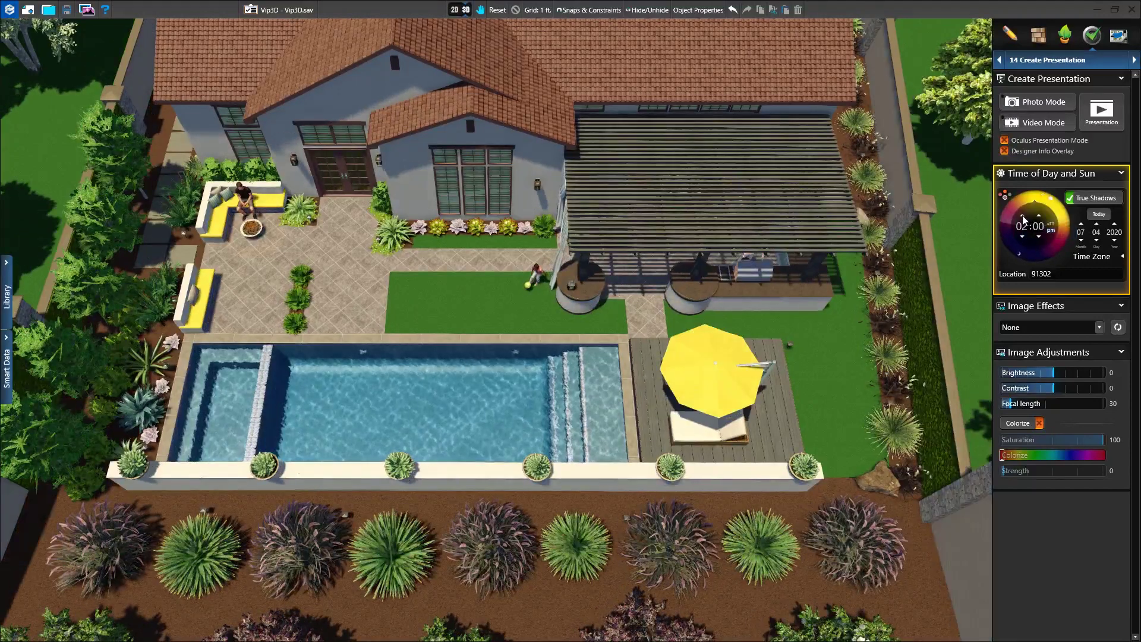
pyautogui.click(1023, 215)
pyautogui.click(1023, 216)
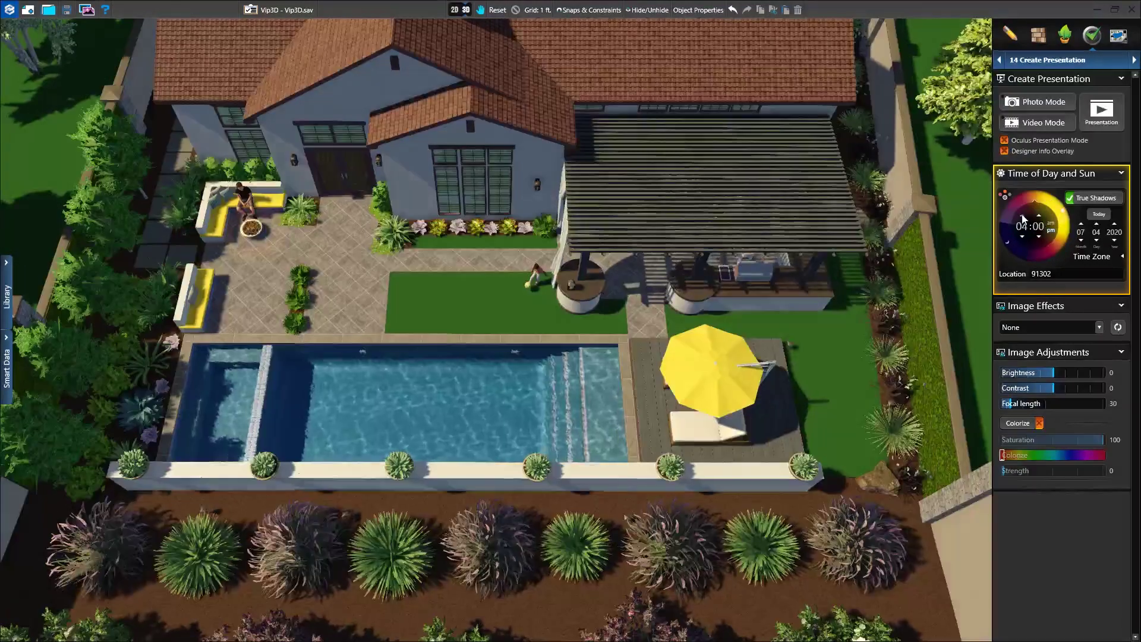
pyautogui.click(1023, 216)
pyautogui.click(1022, 216)
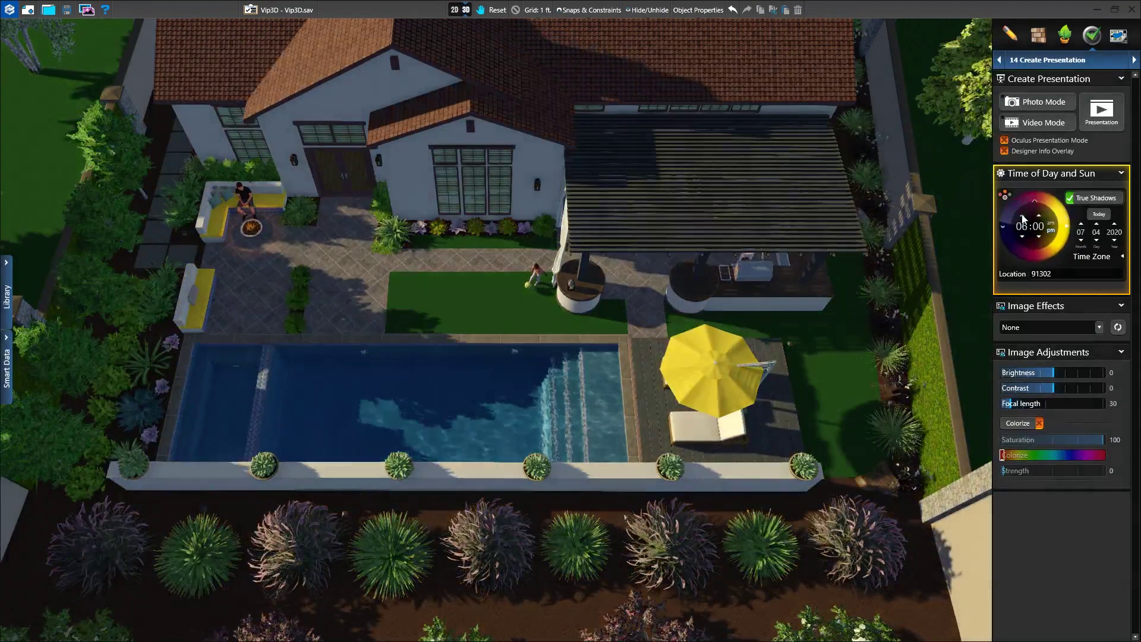
pyautogui.click(1023, 215)
pyautogui.click(1023, 216)
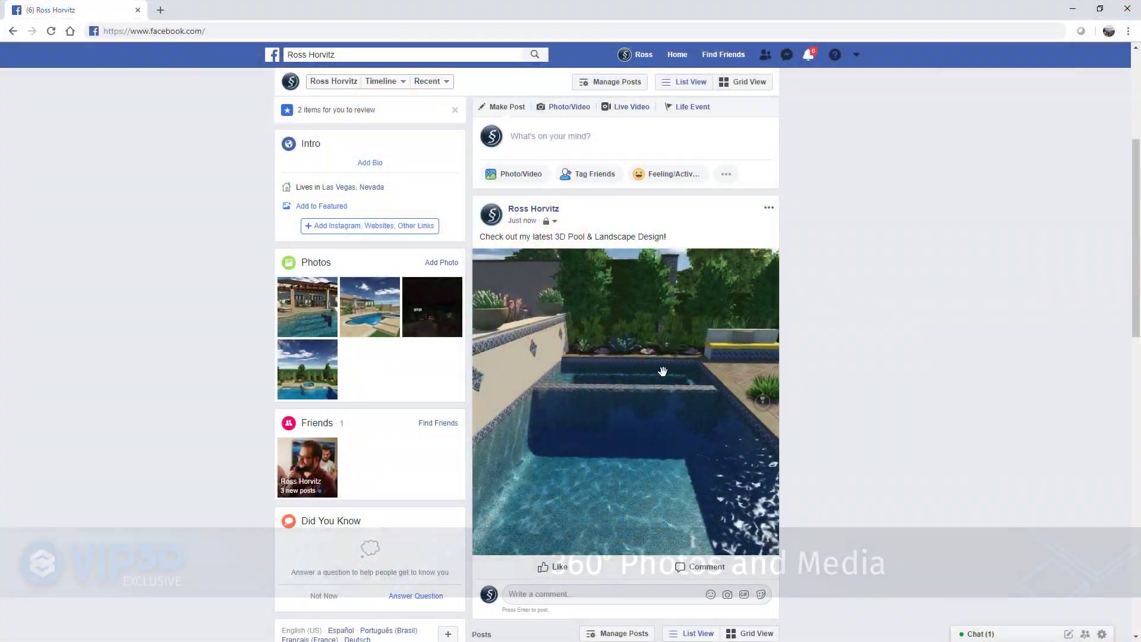
# - Pan the 360° pool photo toward the seating area and the pool edge
pyautogui.moveTo(681, 372); pyautogui.dragTo(598, 365)
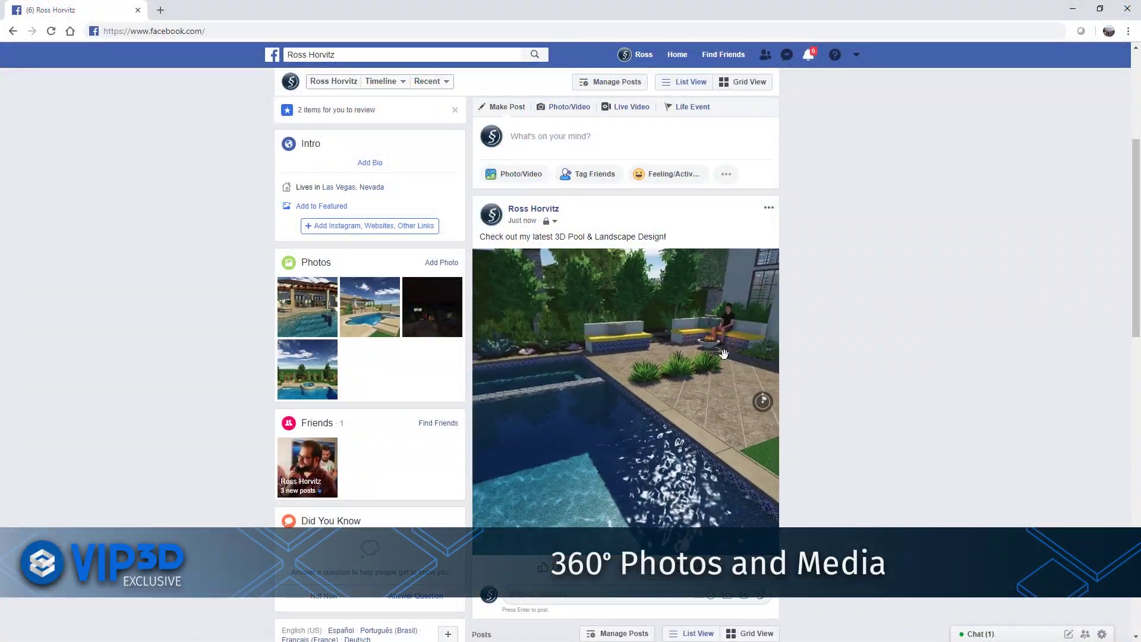
pyautogui.moveTo(640, 337); pyautogui.dragTo(534, 339)
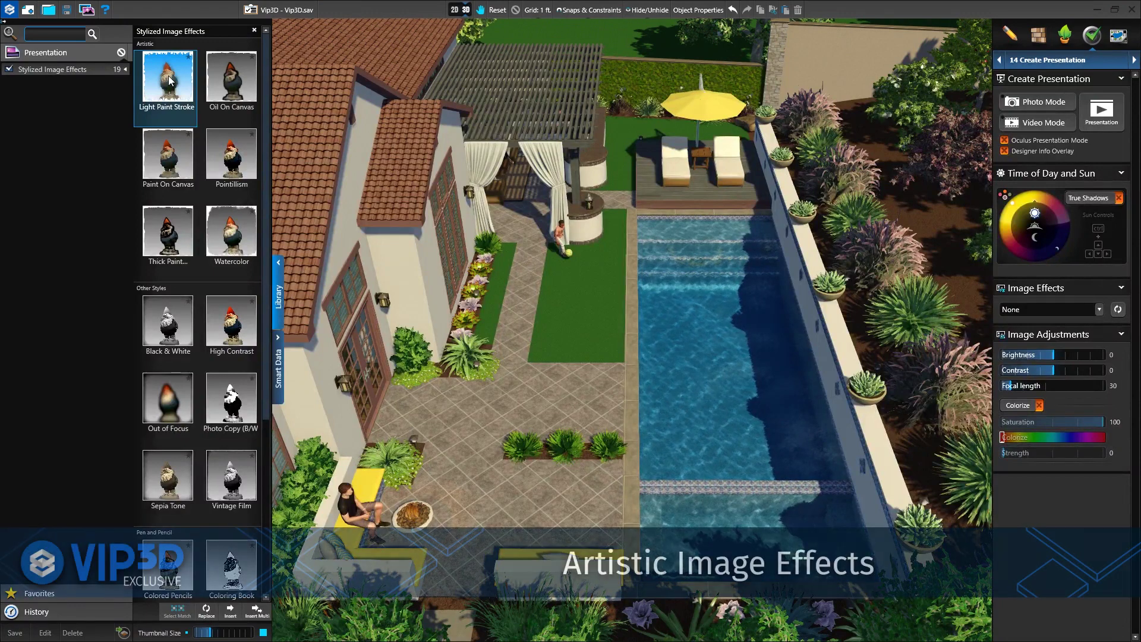
# - Preview the Light Paint Stroke, Paint On Canvas, Watercolor, High Contrast and Vintage Film effects
pyautogui.click(169, 81)
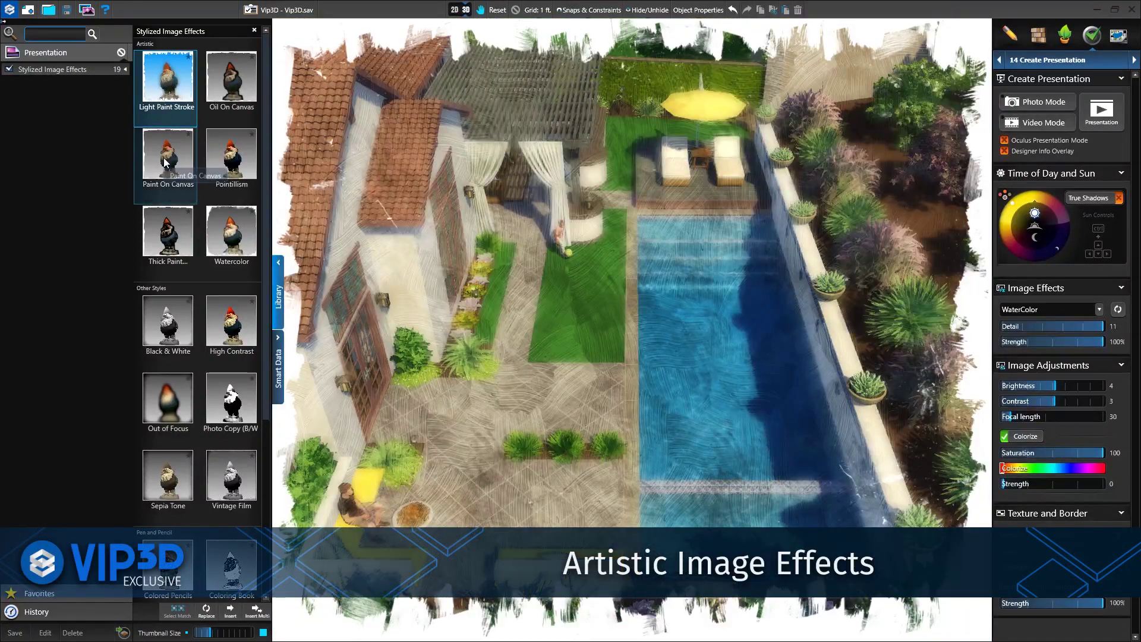
pyautogui.click(167, 163)
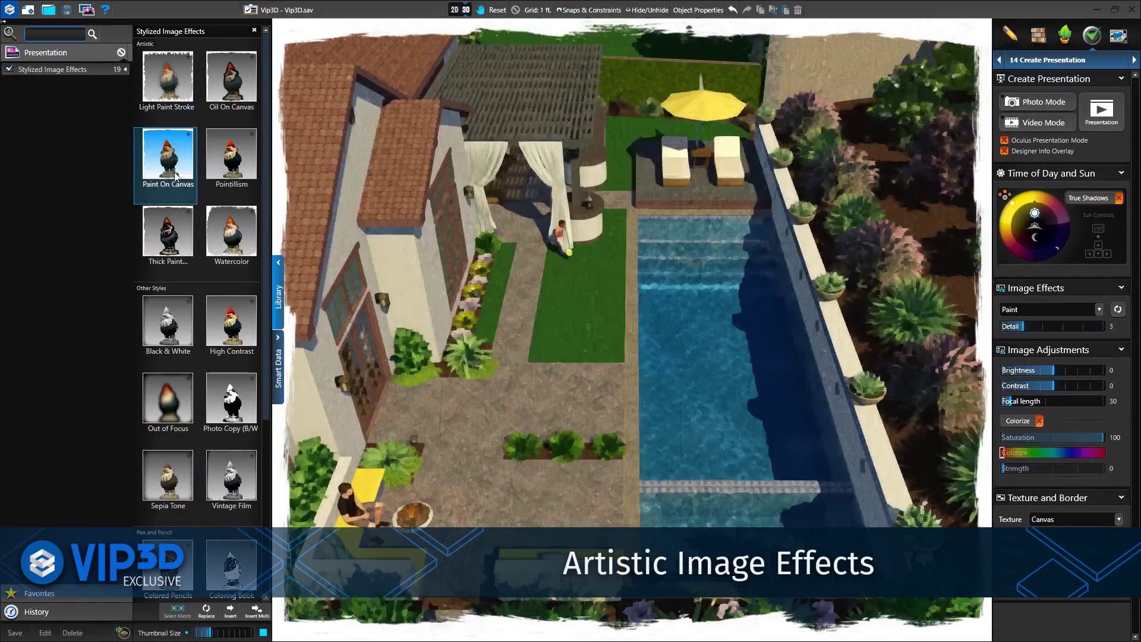
pyautogui.click(230, 233)
pyautogui.click(236, 323)
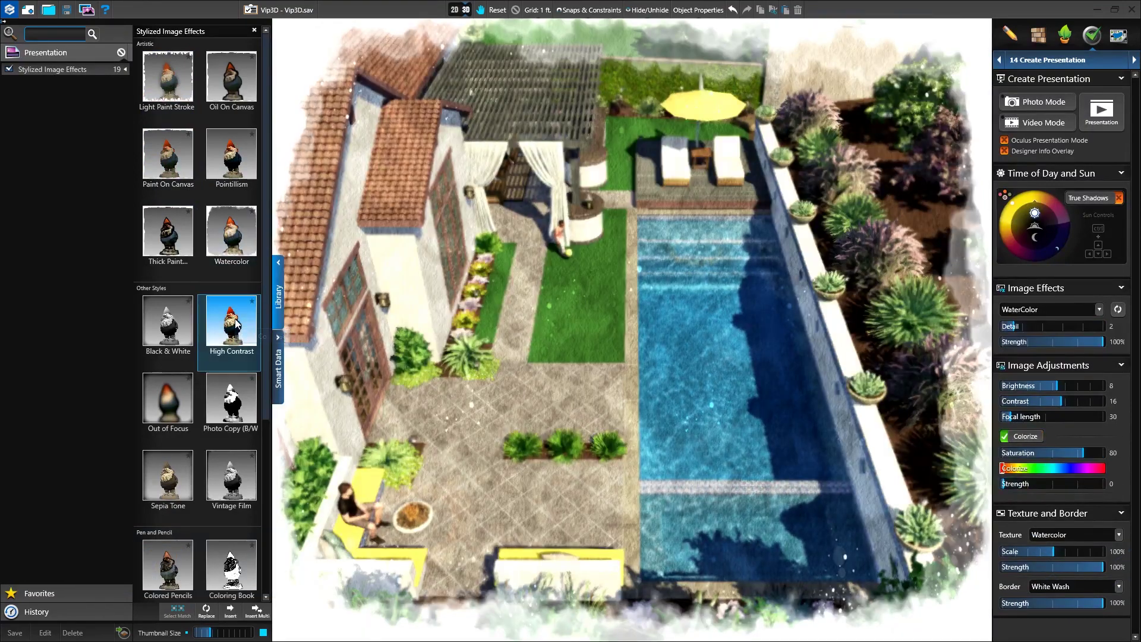
pyautogui.click(233, 480)
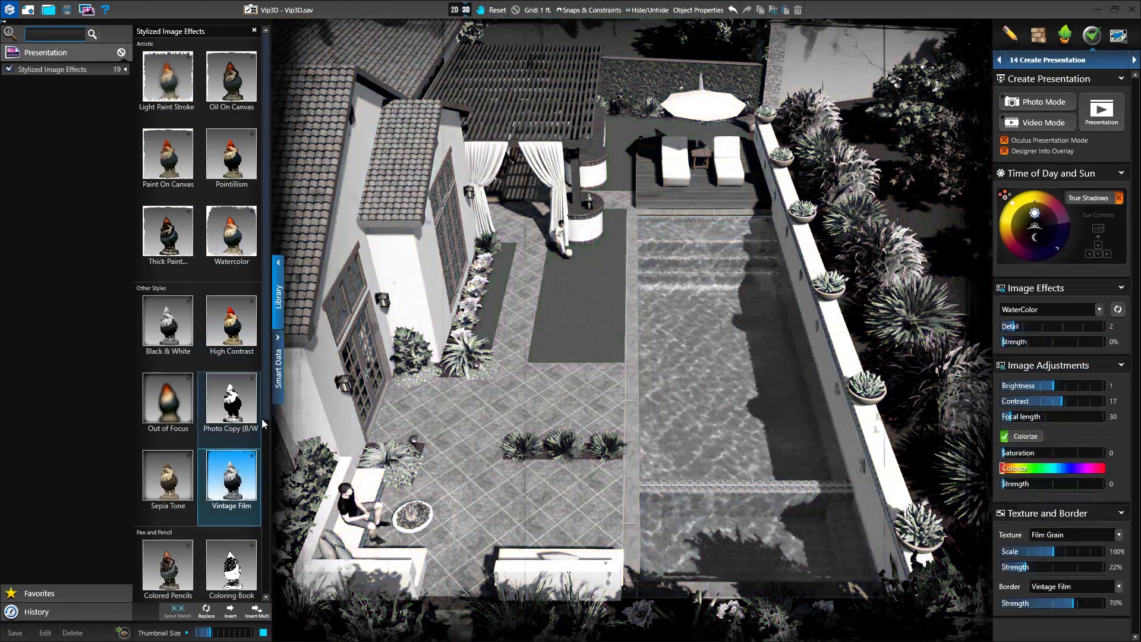
# - Try Colored Pencils, then apply the black-and-white Coloring Book line-art effect
pyautogui.scroll(-3, 266, 523)
pyautogui.scroll(-2, 274, 530)
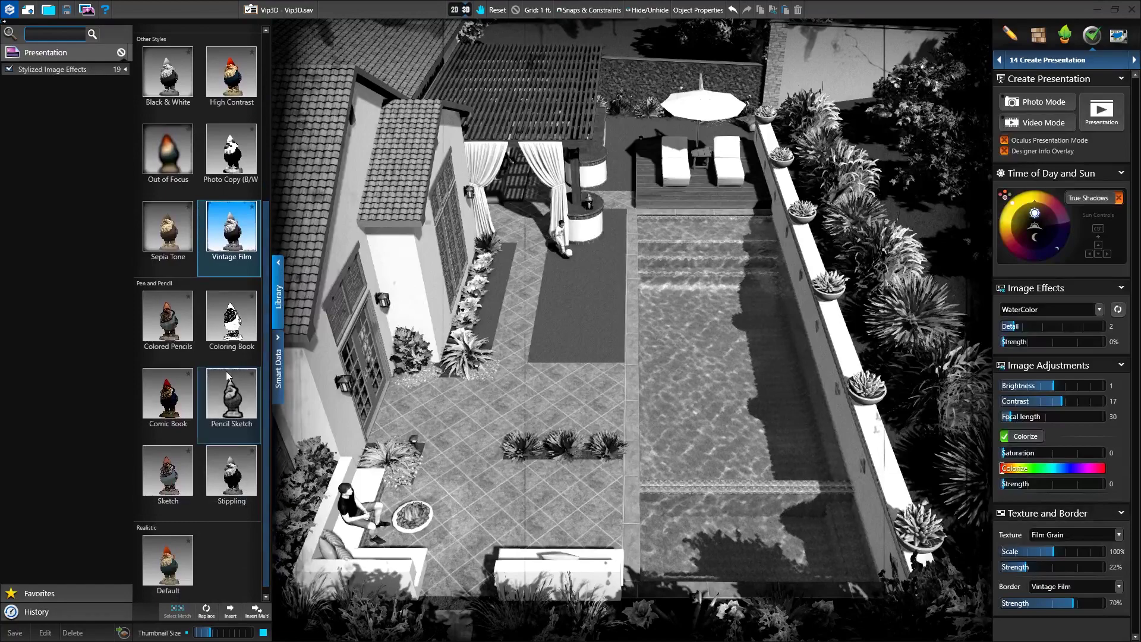
pyautogui.click(172, 331)
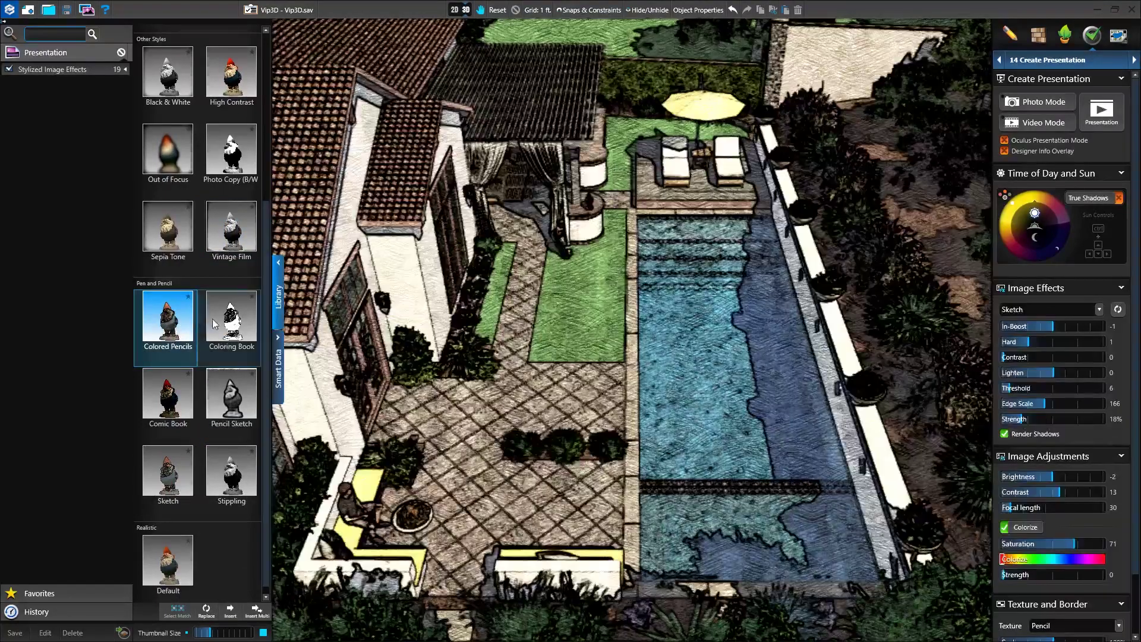
pyautogui.click(233, 323)
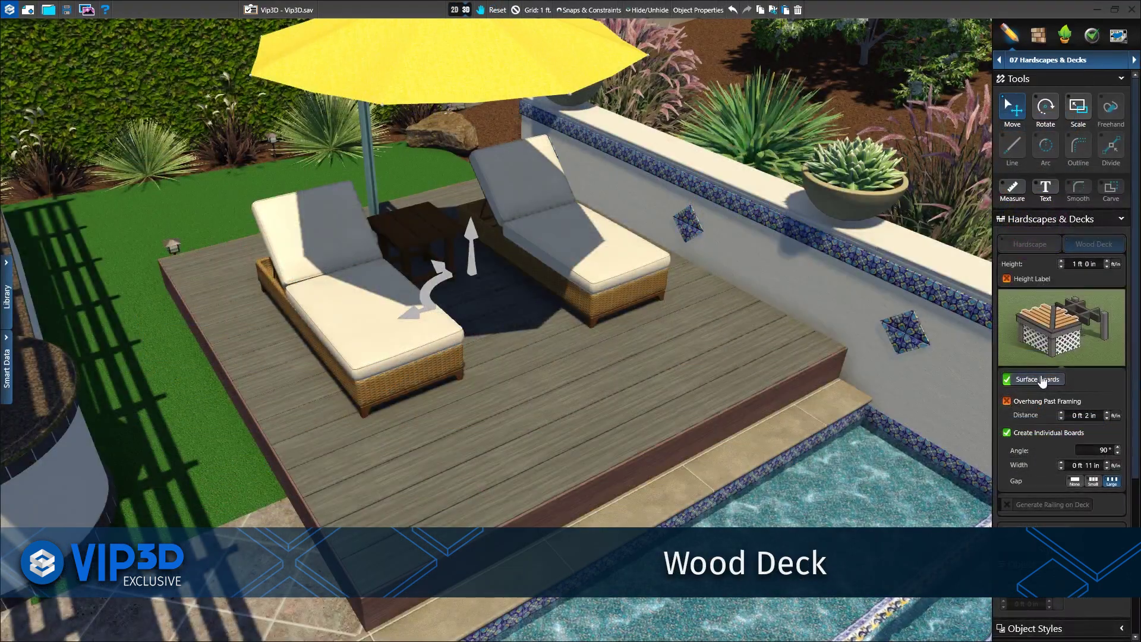
# - Uncheck Surface Boards on the wood deck to expose its framing joists
pyautogui.click(1042, 381)
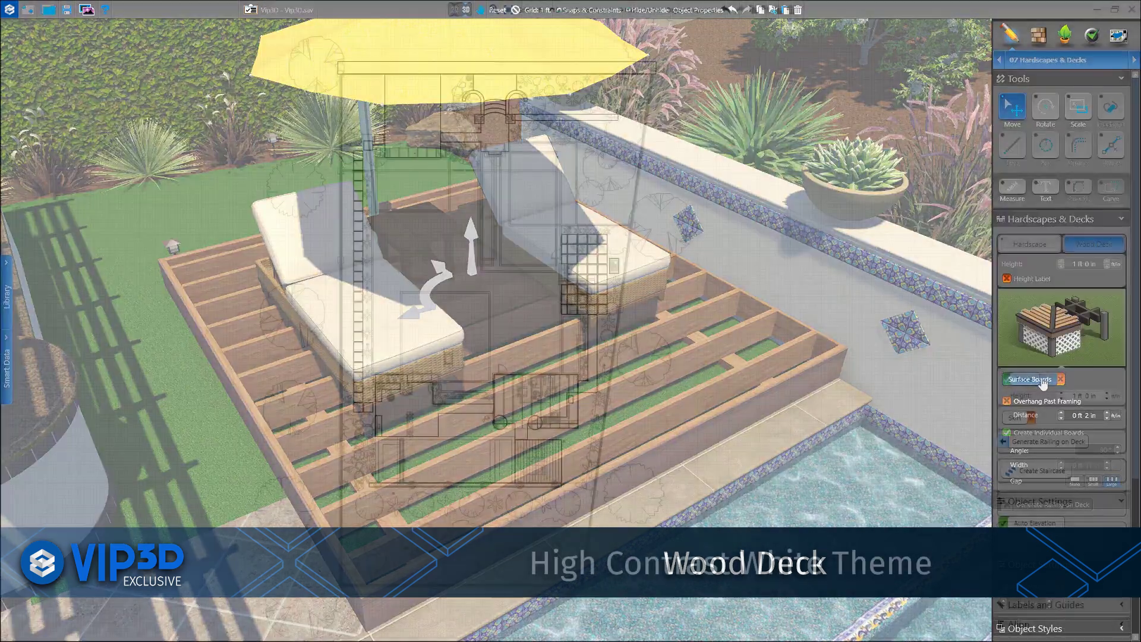